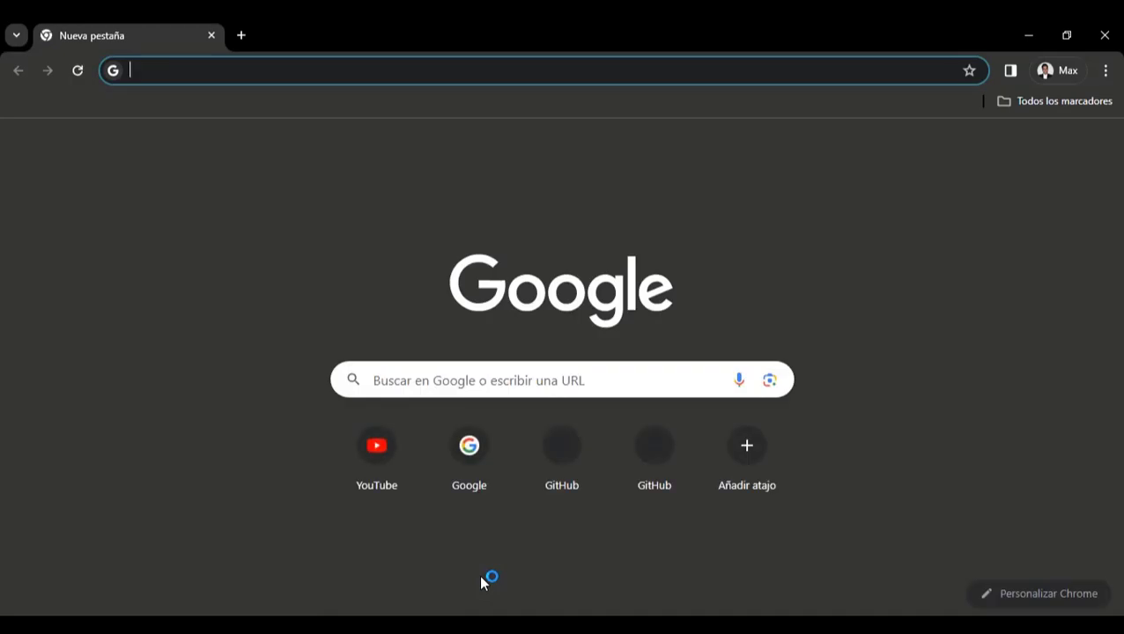
# Search Google for "windows 10" and open Microsoft's Windows 10 disk image download page
pyautogui.write('wind')
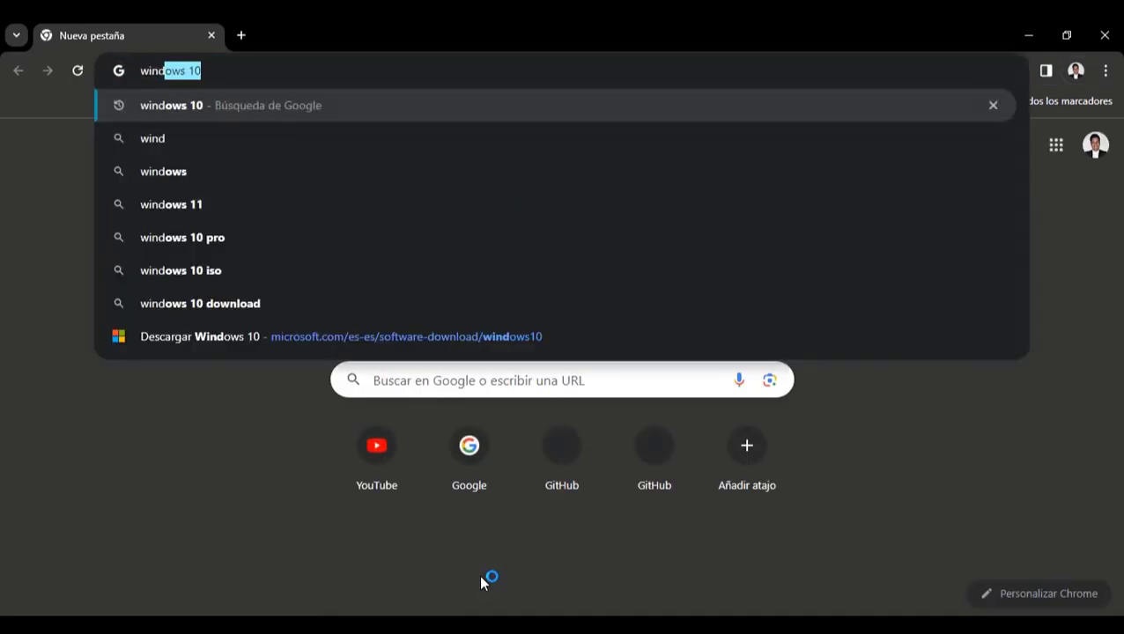
pyautogui.click(197, 107)
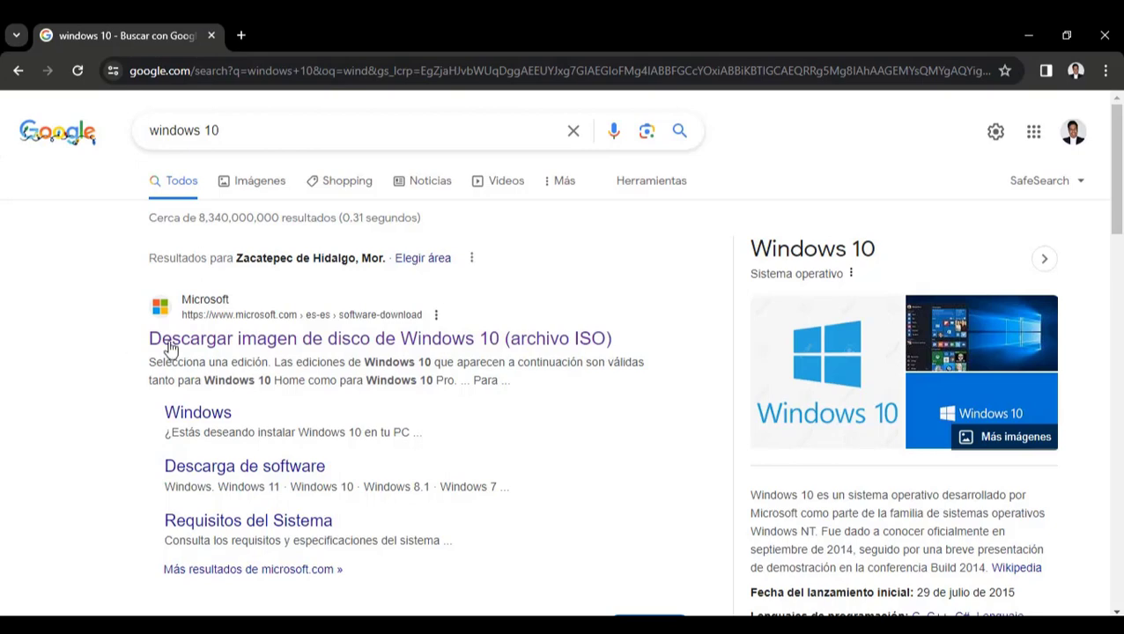
pyautogui.click(223, 346)
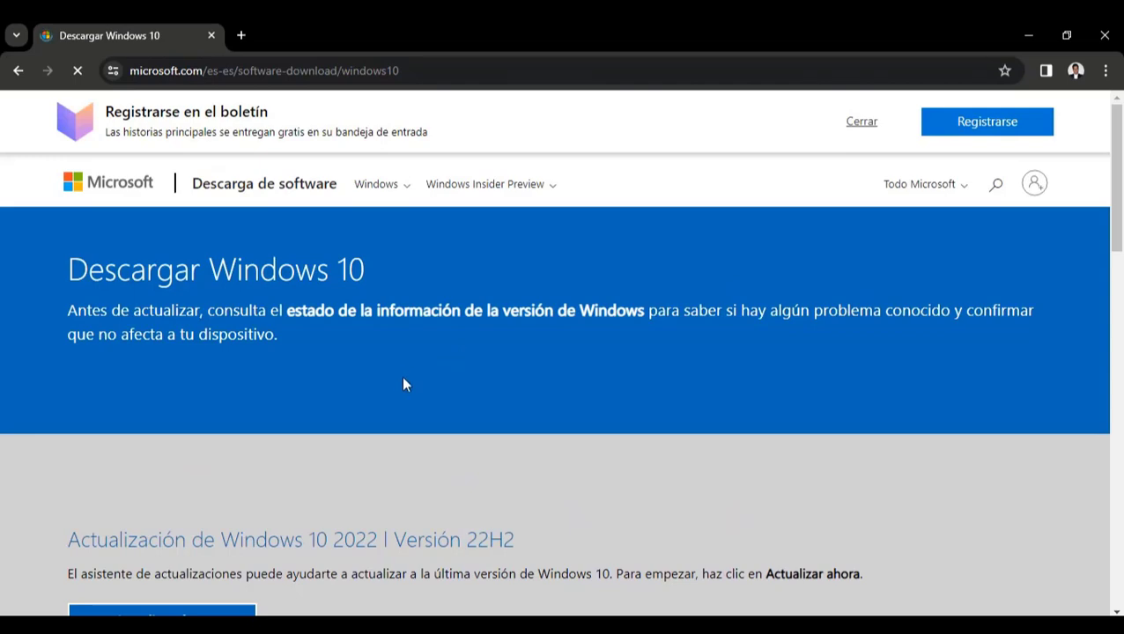
# Download the Windows 10 media creation tool offered for installing Windows 10 on a PC
pyautogui.scroll(-1, 402, 376)
pyautogui.scroll(-4, 402, 374)
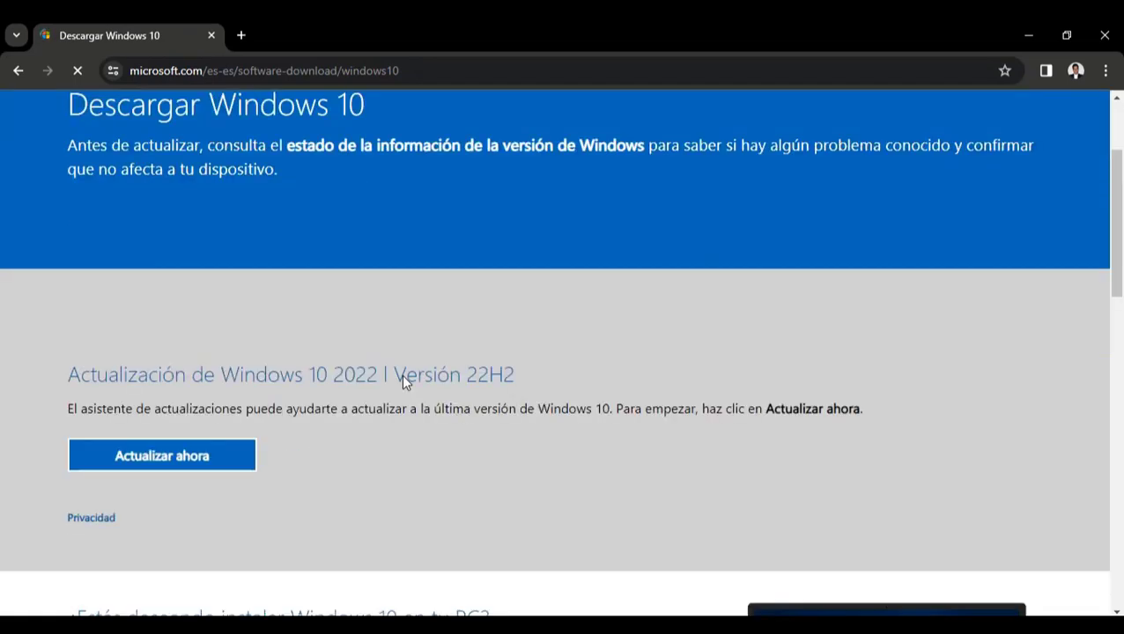
pyautogui.scroll(-1, 404, 377)
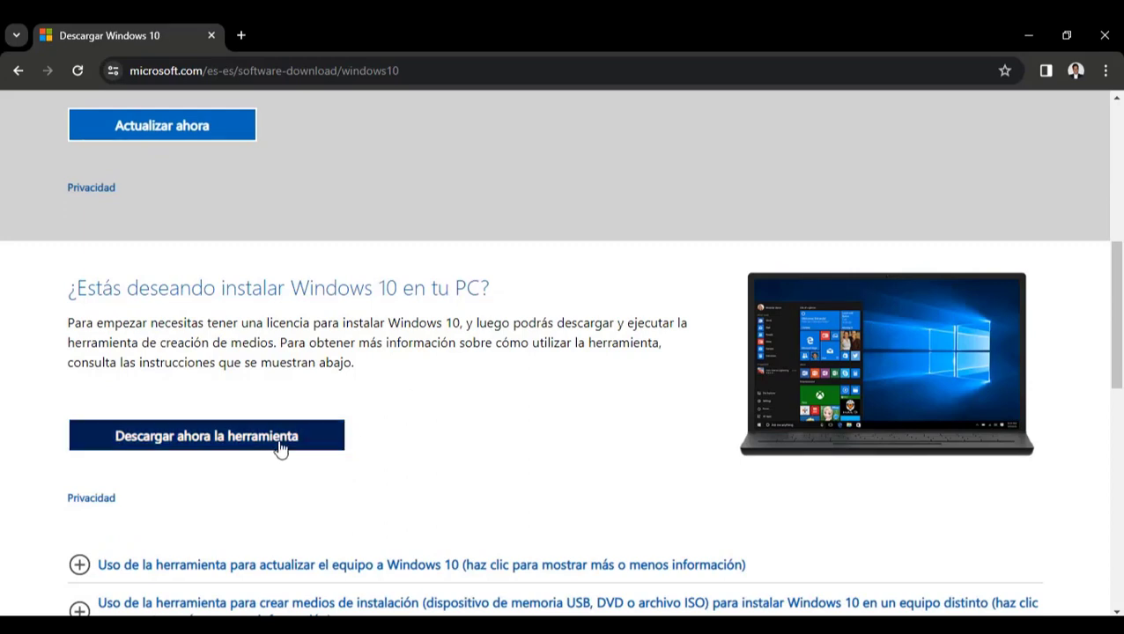
pyautogui.click(243, 436)
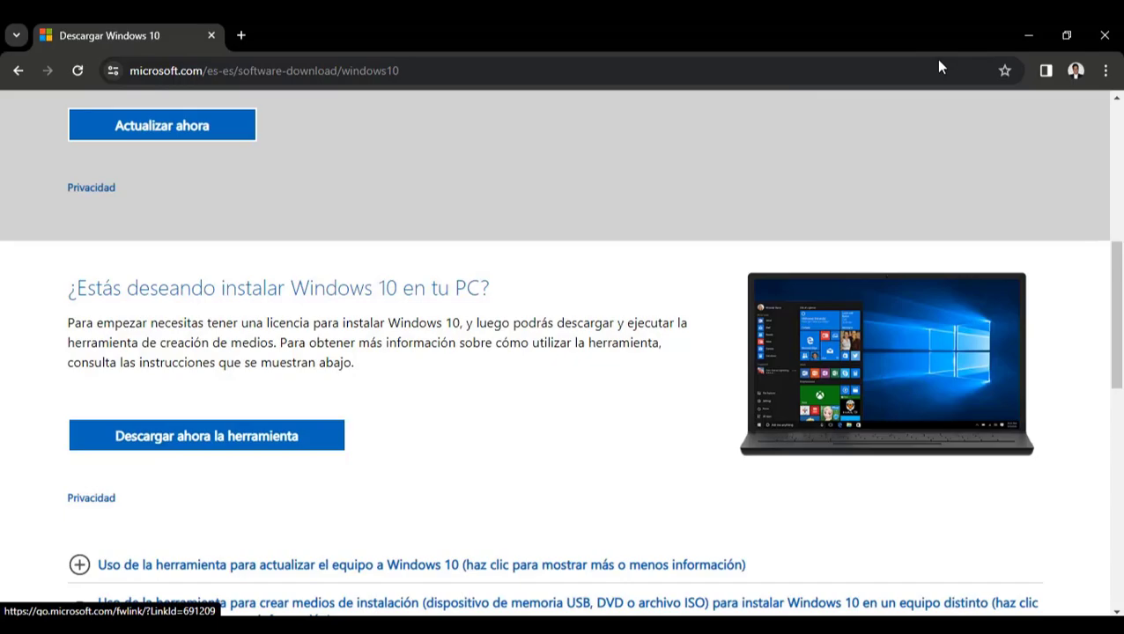
# Minimize the browser and run MediaCreationTool22H2.exe from the desktop
pyautogui.click(1028, 35)
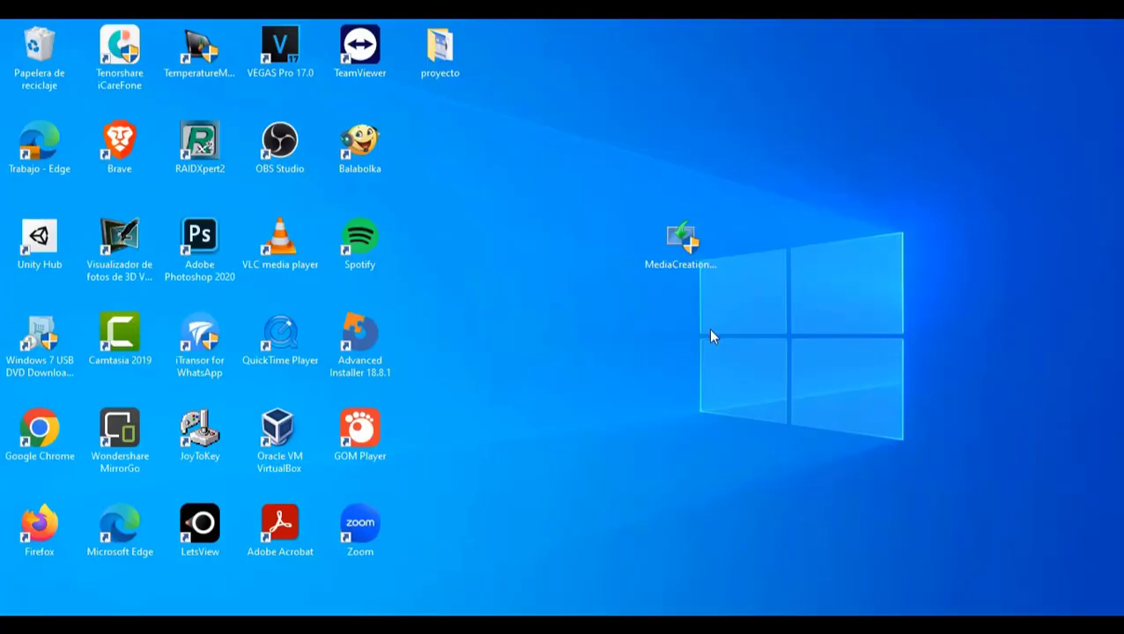
pyautogui.click(667, 262)
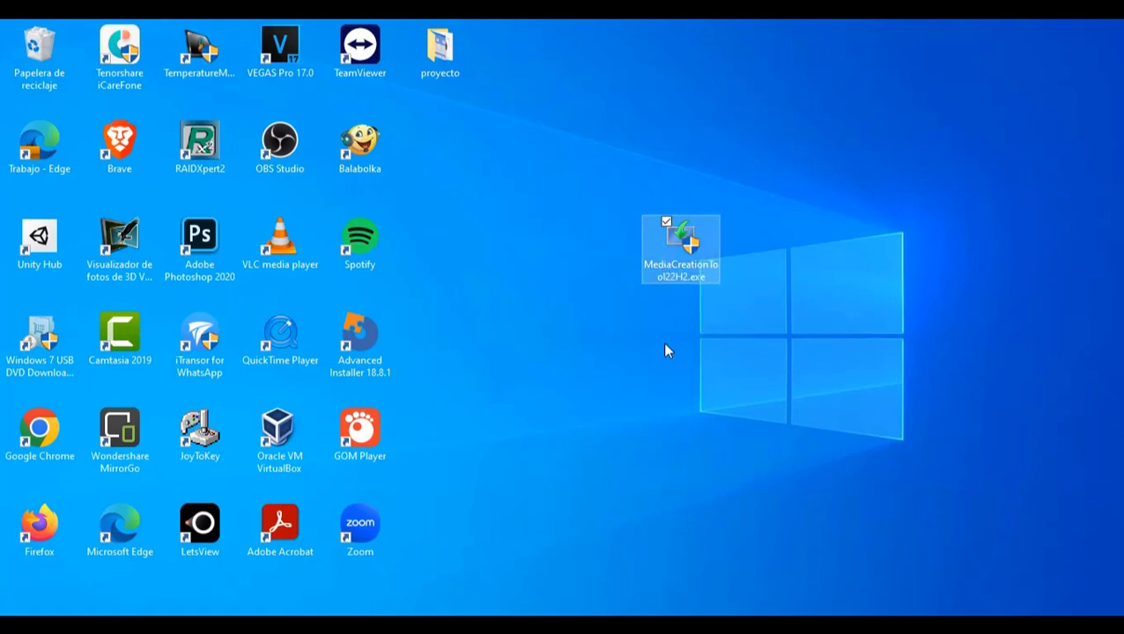
pyautogui.doubleClick(675, 268)
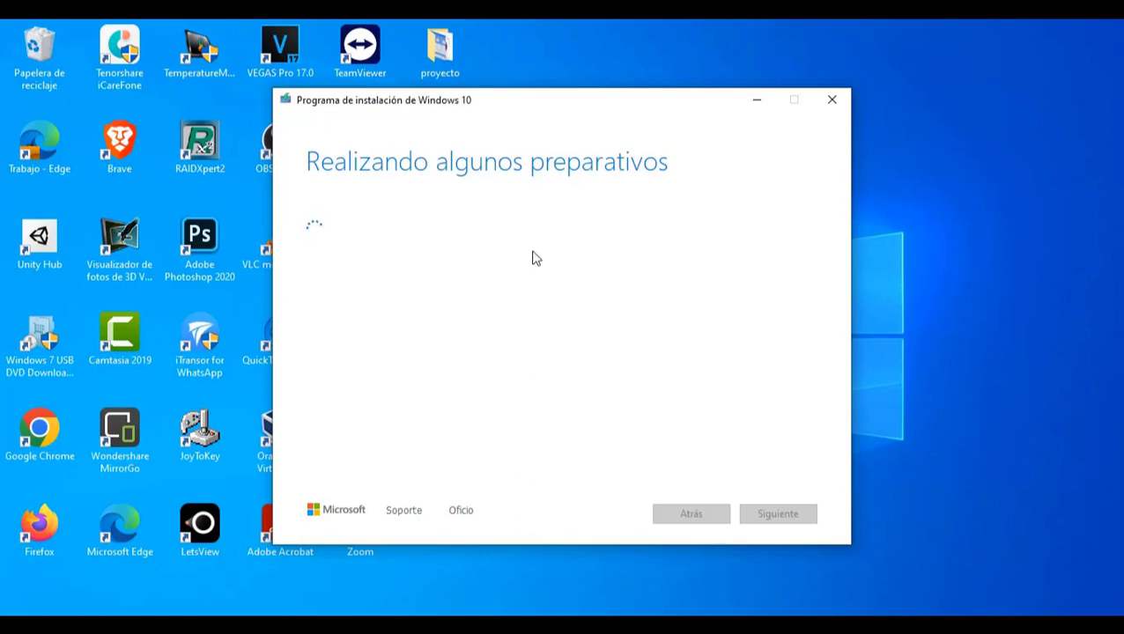
pyautogui.click(40, 343)
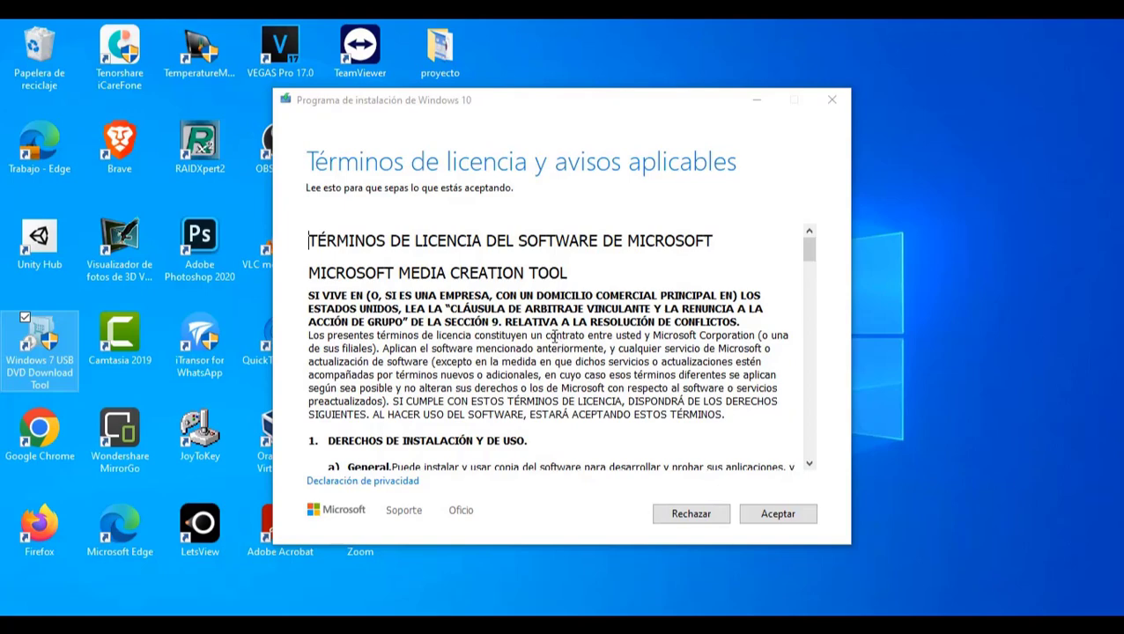
# Accept the Media Creation Tool license terms and choose to create installation media for another PC
pyautogui.scroll(-12, 590, 323)
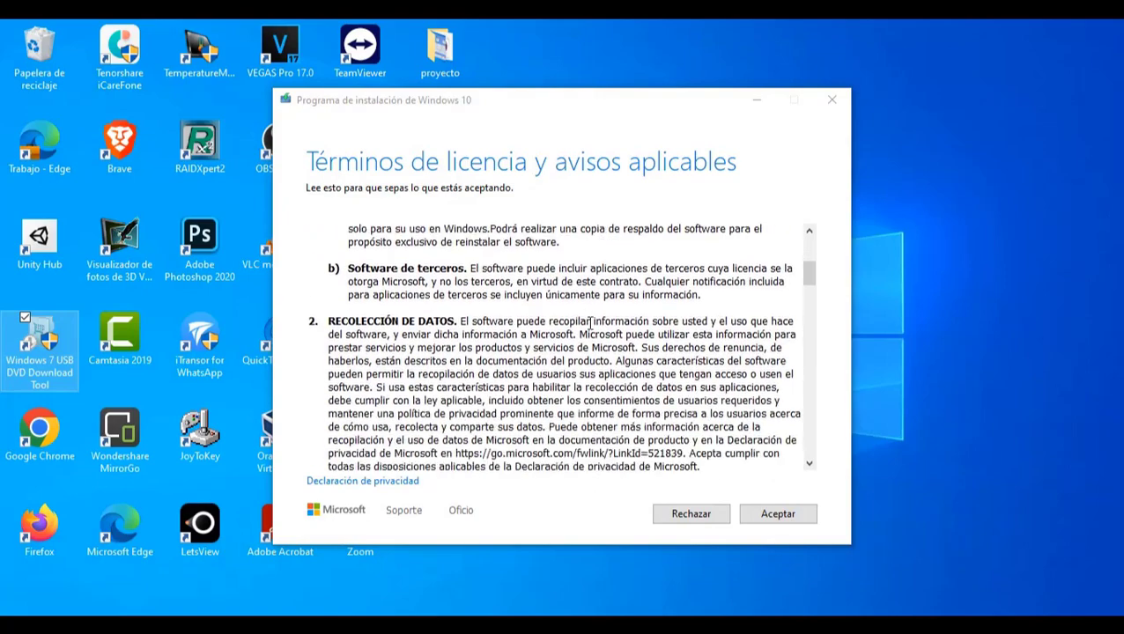
pyautogui.scroll(-5, 598, 330)
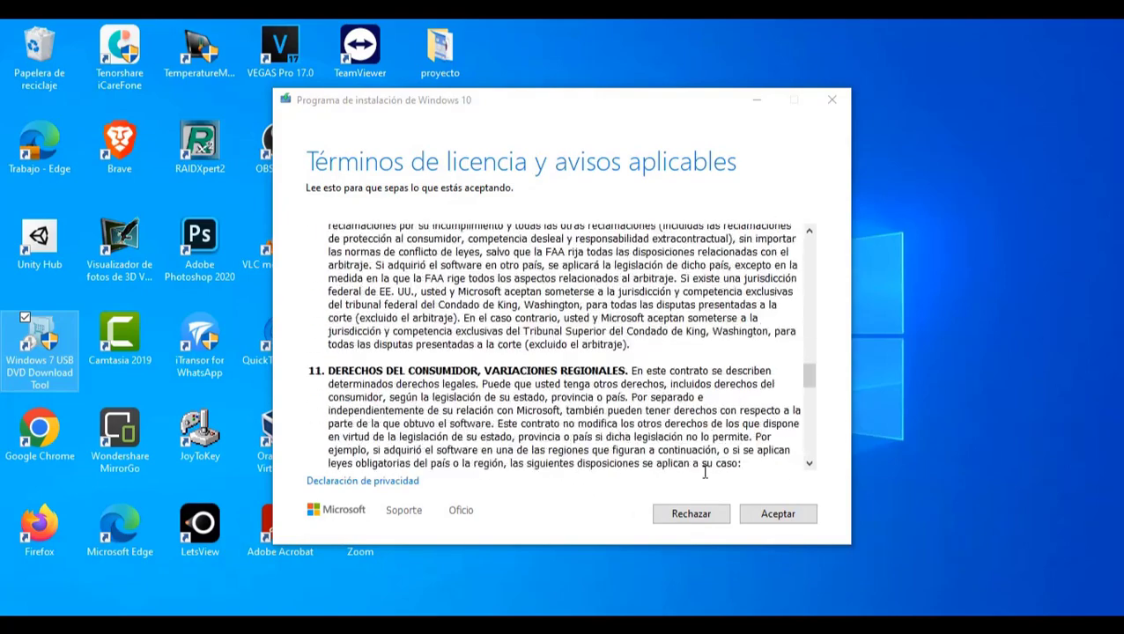
pyautogui.click(774, 514)
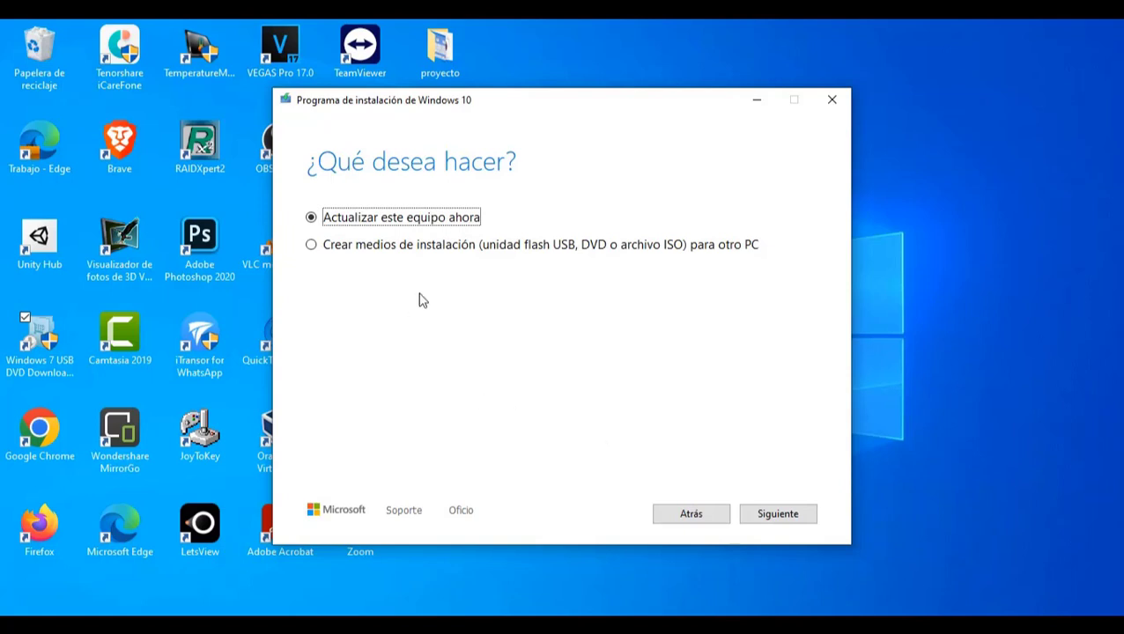
pyautogui.click(403, 251)
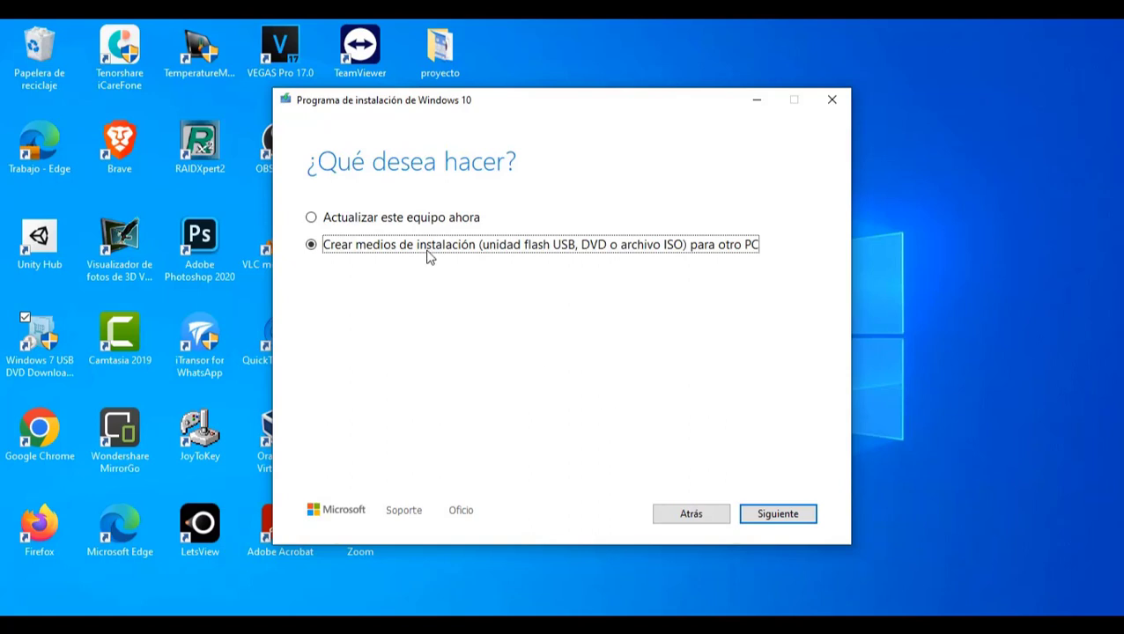
pyautogui.click(763, 519)
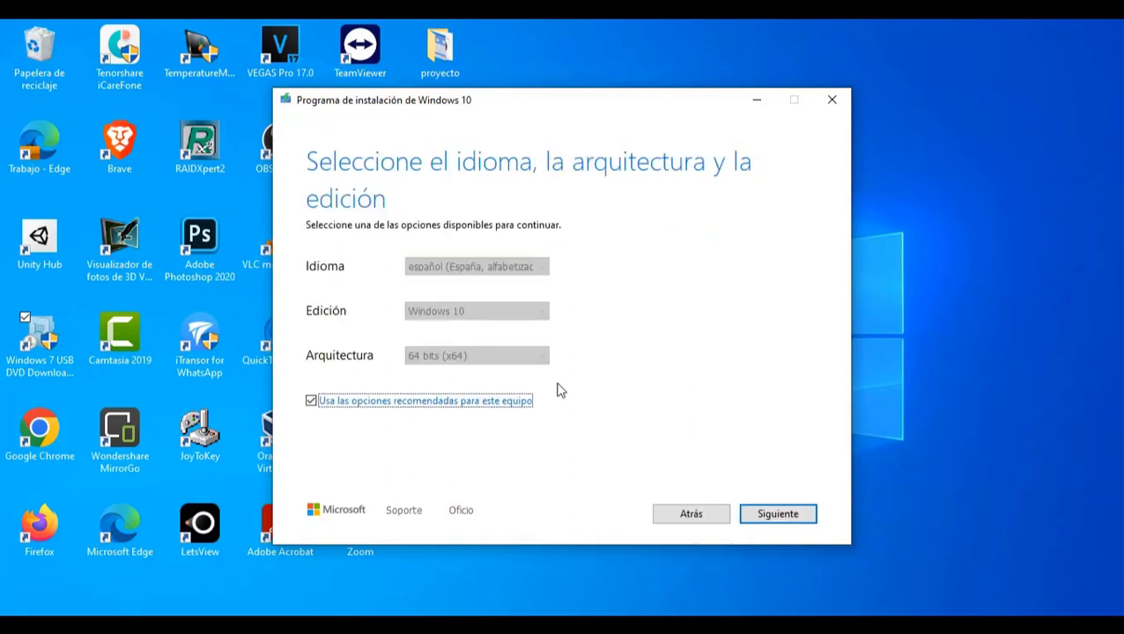
# Turn off the recommended options and continue with language español (México), edition Windows 10 and architecture Ambos
pyautogui.click(388, 407)
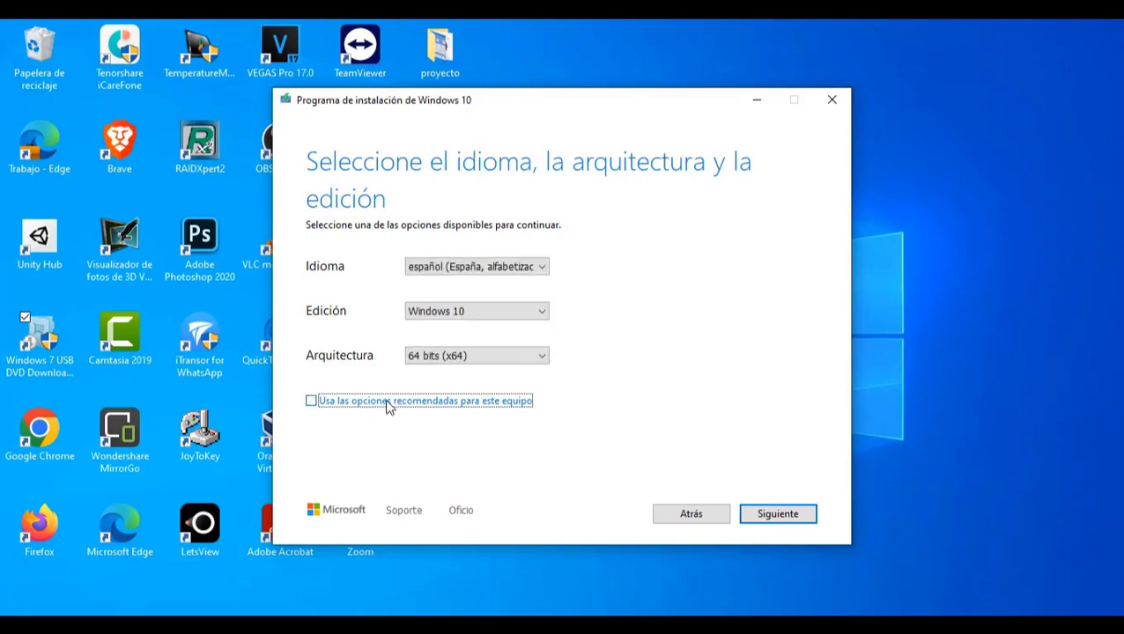
pyautogui.click(539, 269)
pyautogui.click(511, 293)
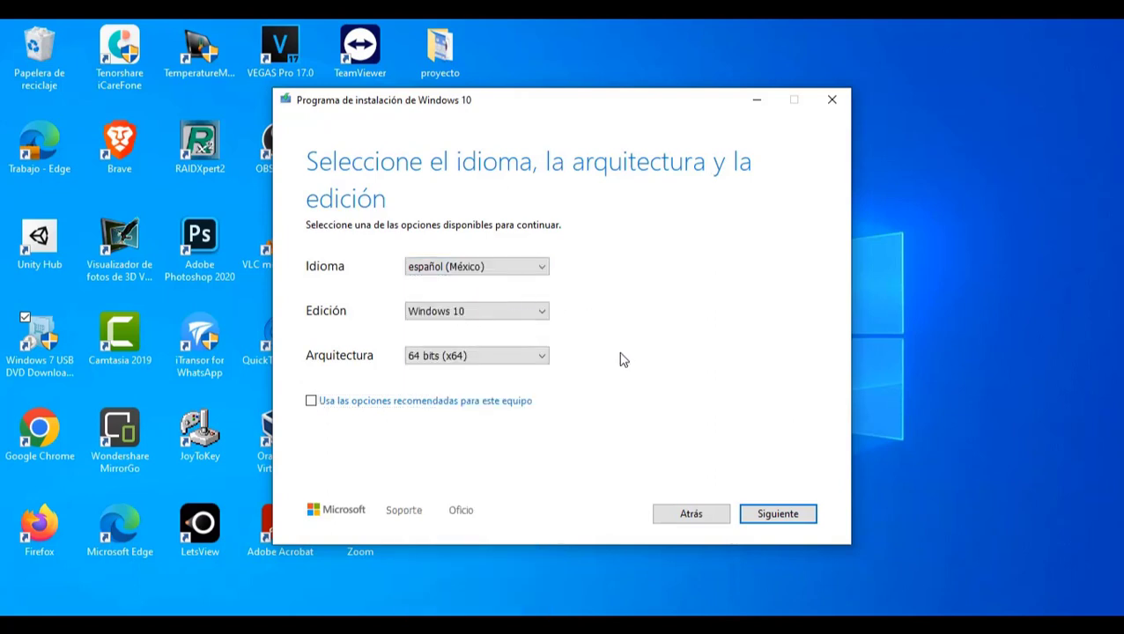
pyautogui.click(523, 314)
pyautogui.click(523, 314)
pyautogui.click(531, 360)
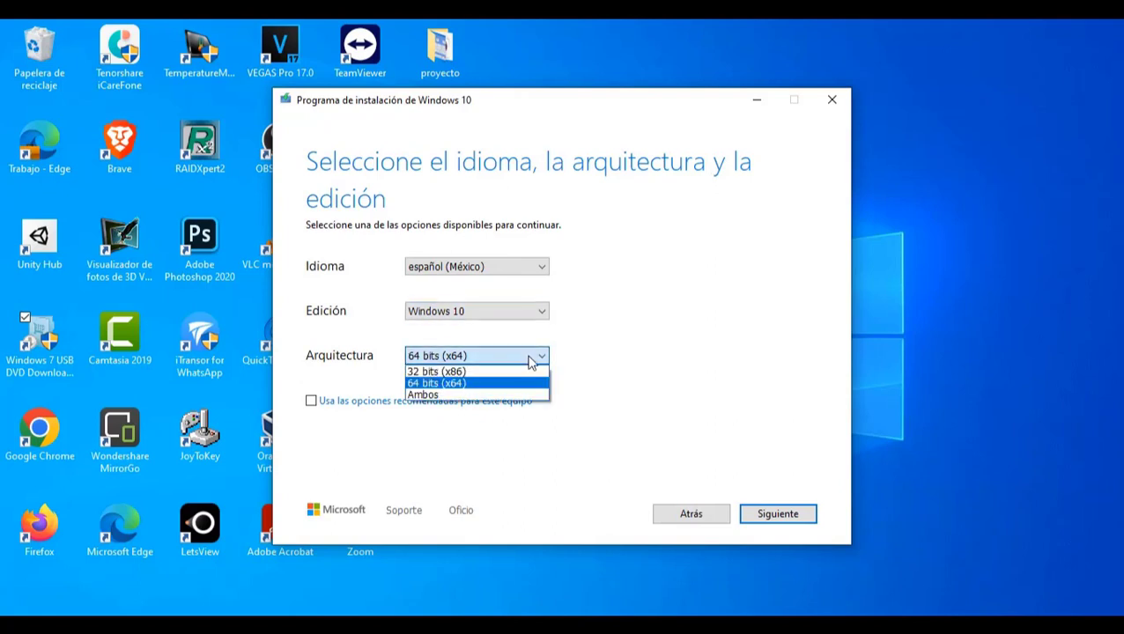
pyautogui.click(507, 396)
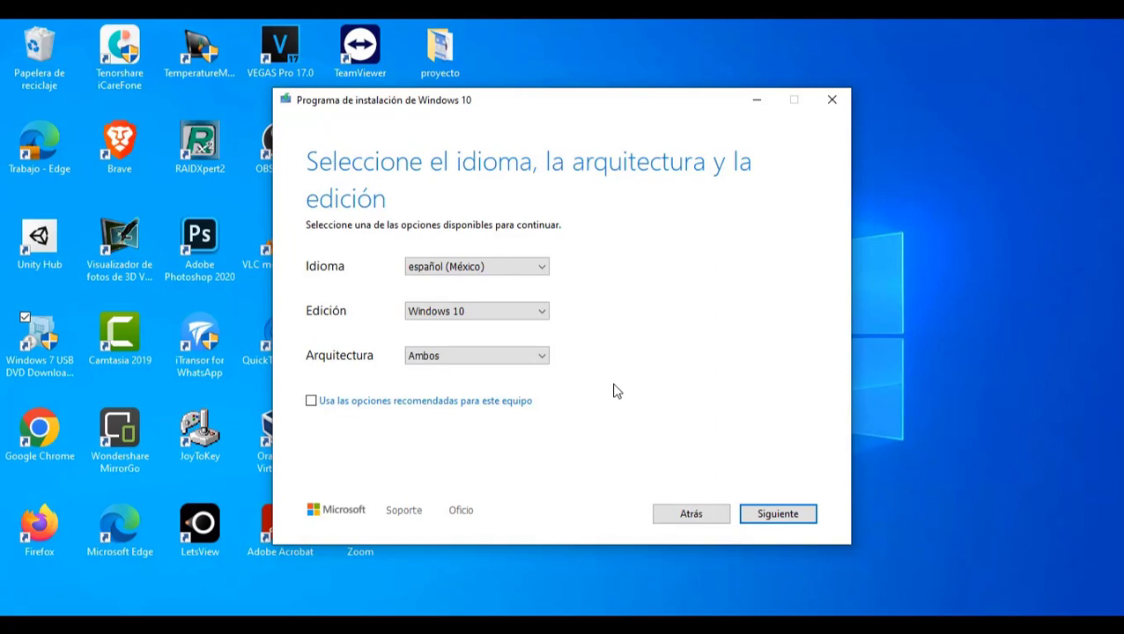
pyautogui.click(765, 519)
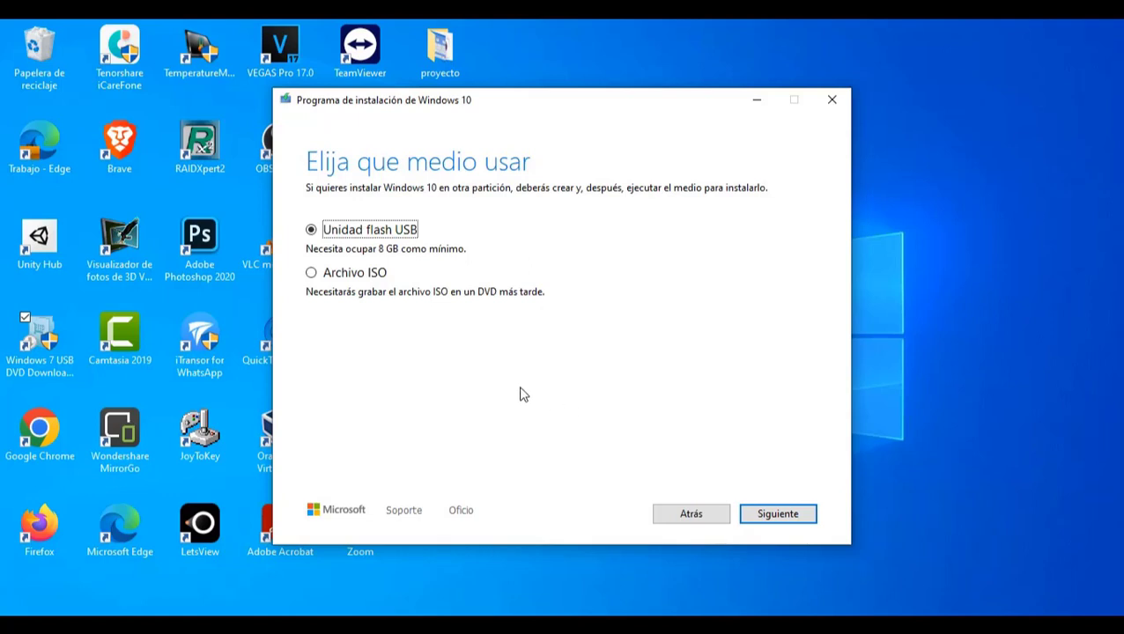
# Choose Unidad flash USB as the installation medium and start creating it on drive D: (ESD-USB)
pyautogui.click(353, 275)
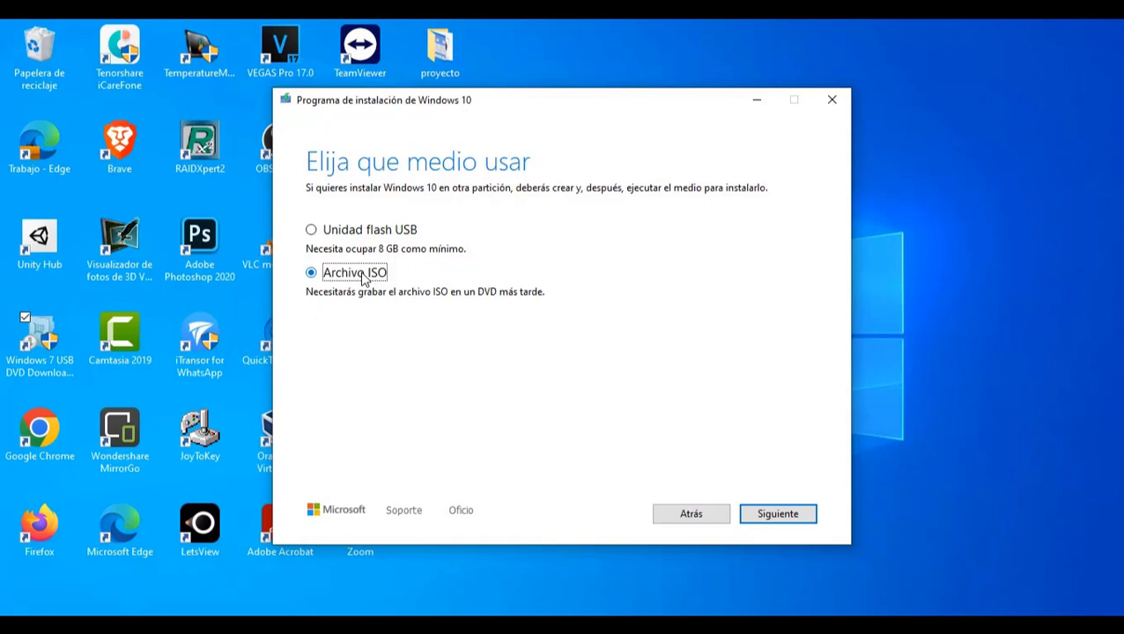
pyautogui.click(388, 235)
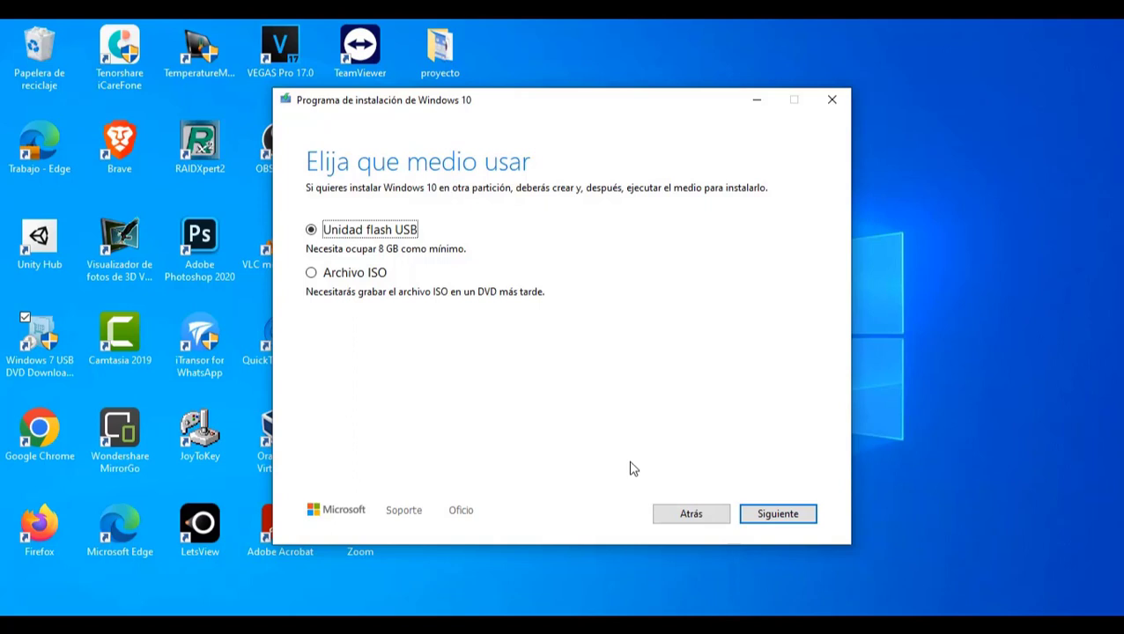
pyautogui.click(775, 515)
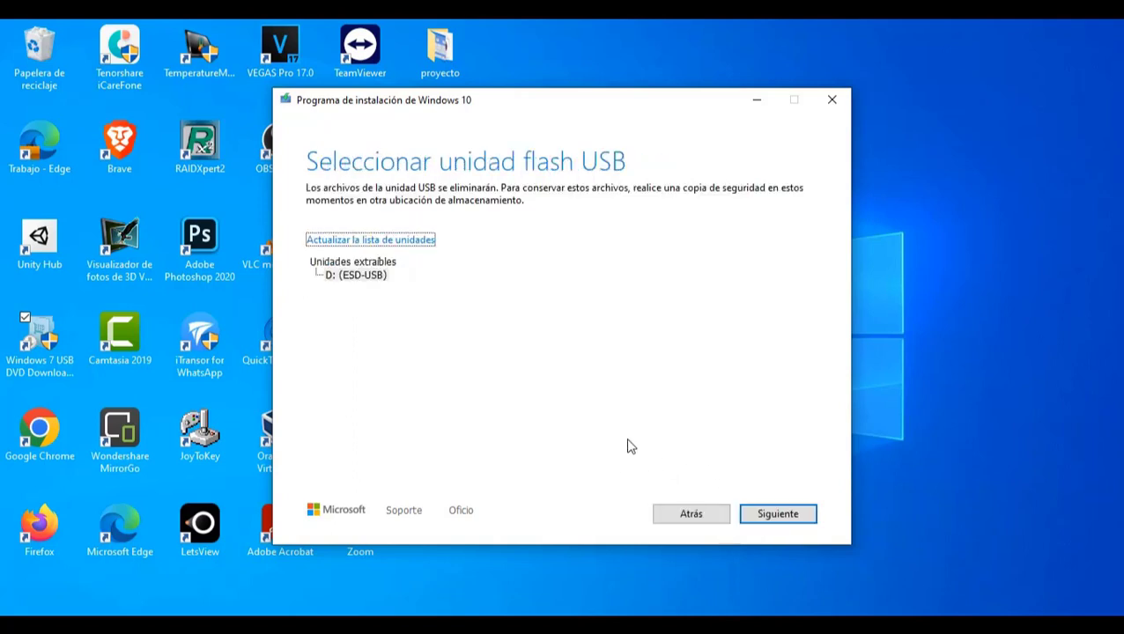
pyautogui.click(345, 276)
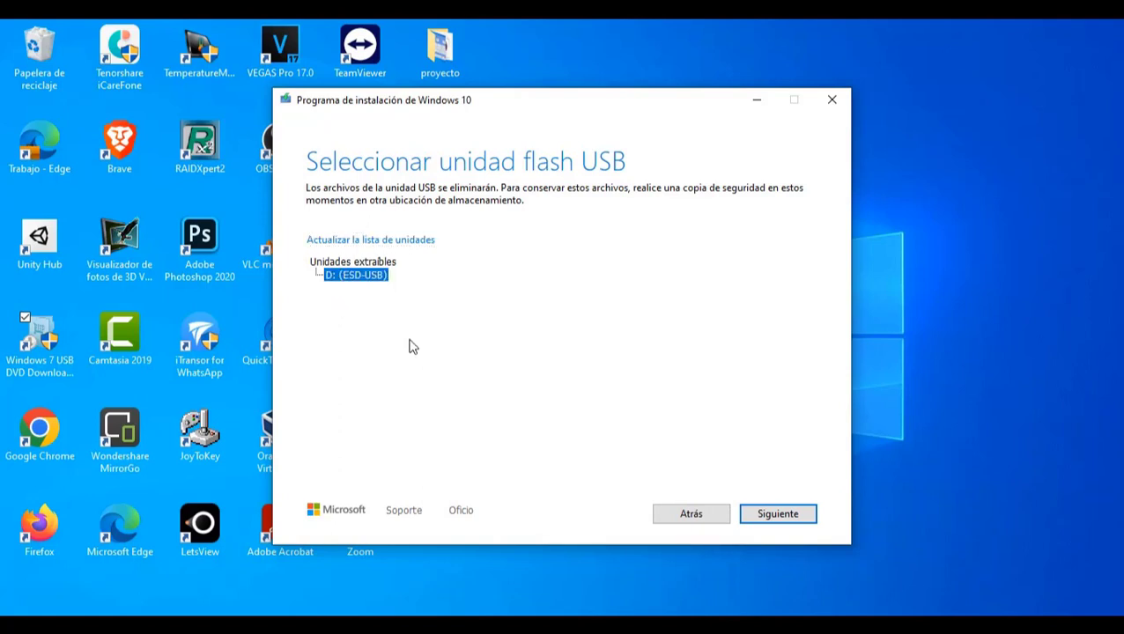
pyautogui.click(744, 513)
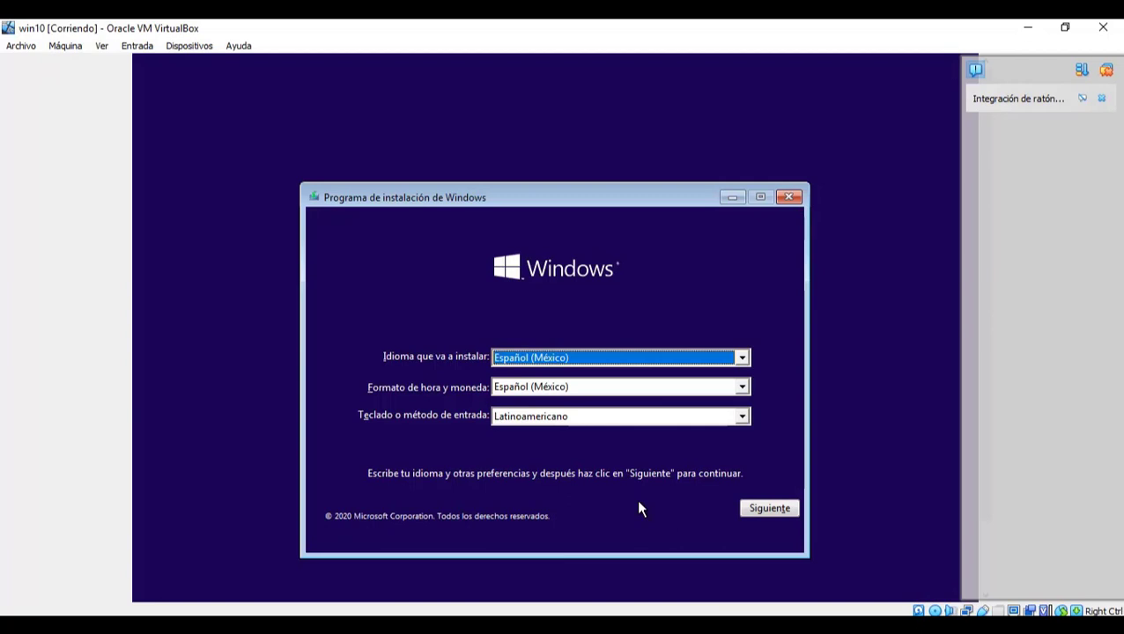
# In the win10 VirtualBox machine, accept the Español (México) language and Latinoamericano keyboard settings and start the Windows installation
pyautogui.click(766, 509)
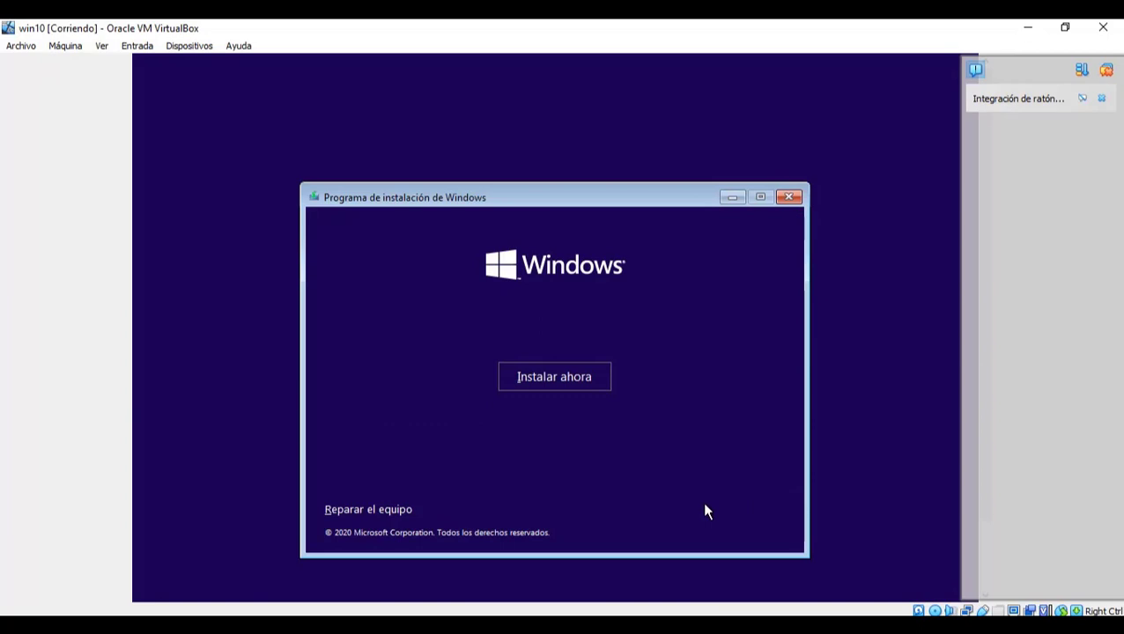
pyautogui.click(565, 384)
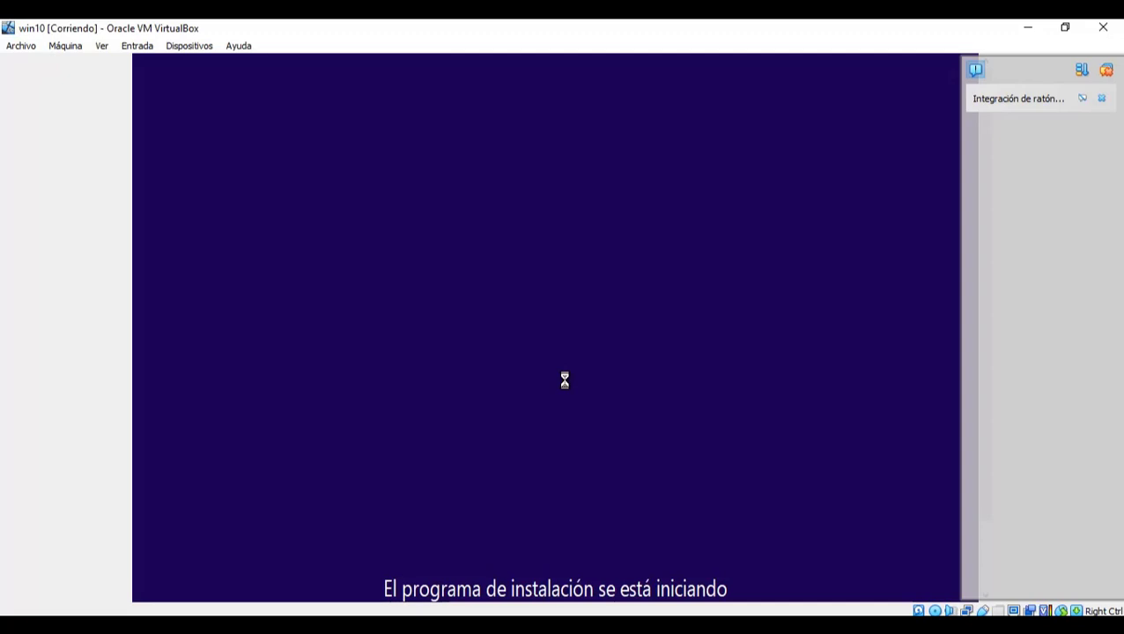
pyautogui.click(1101, 98)
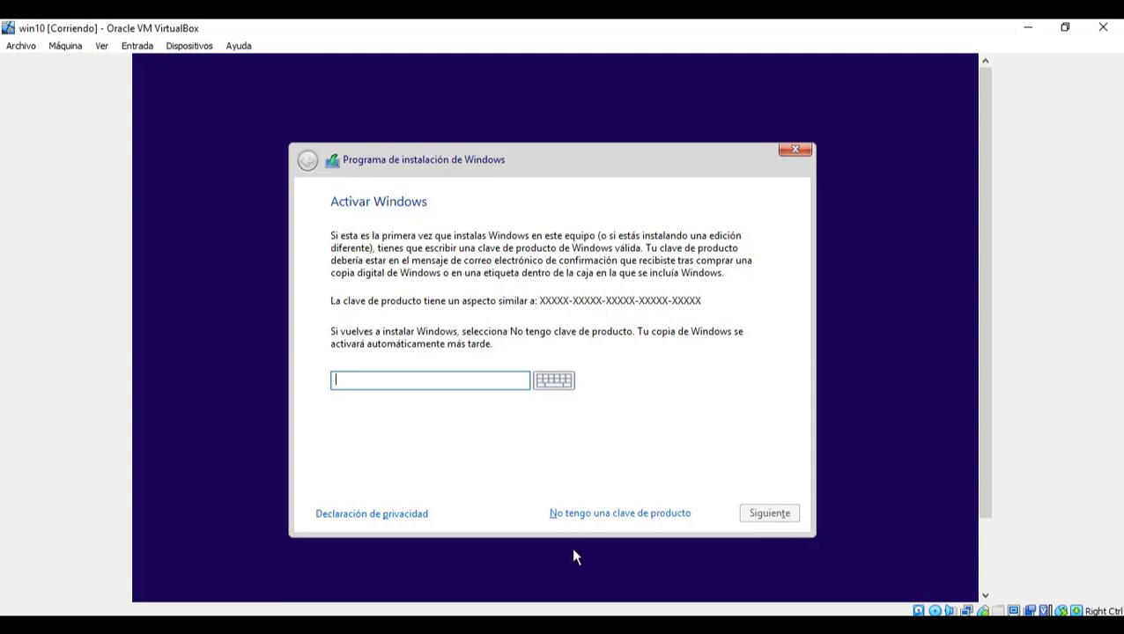
# Skip the product key and select Windows 10 Pro as the operating system to install
pyautogui.click(598, 521)
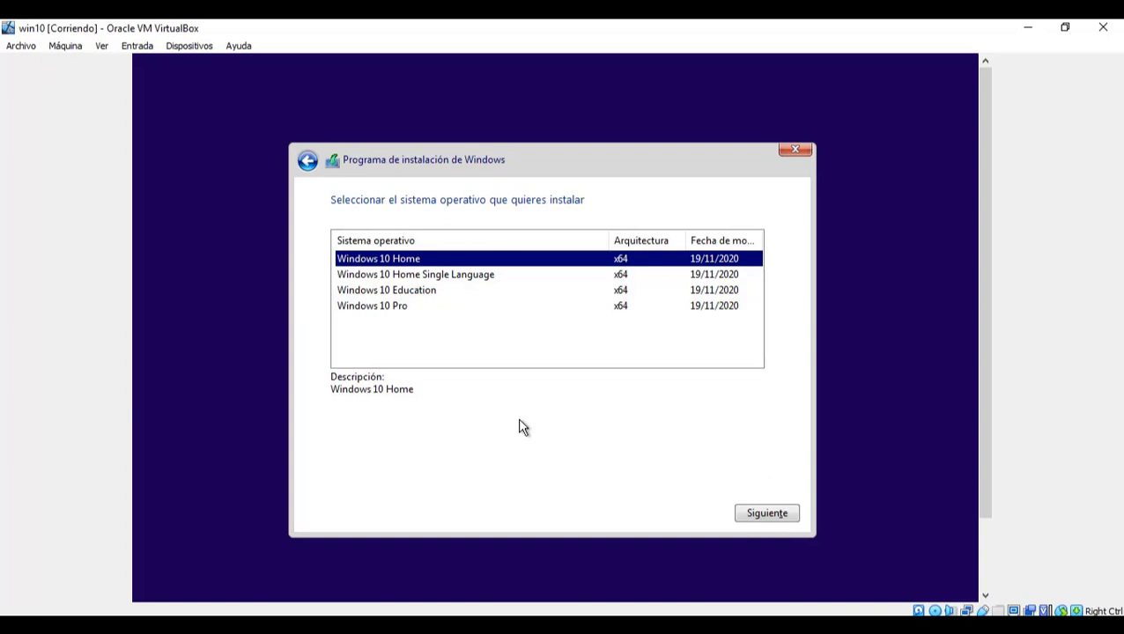
pyautogui.click(392, 306)
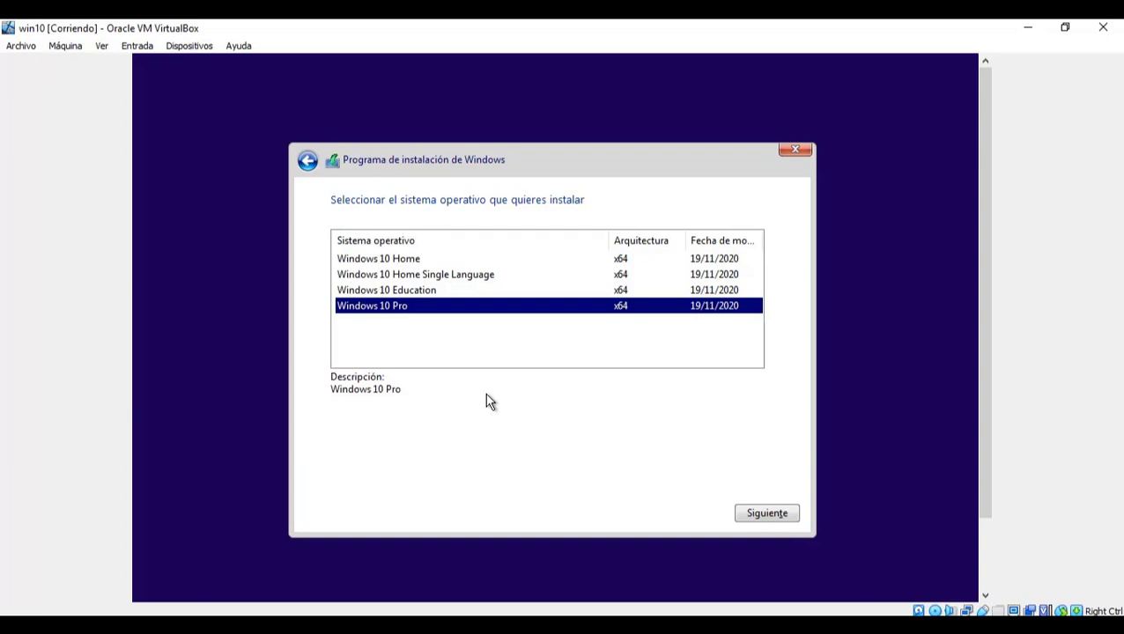
pyautogui.click(753, 516)
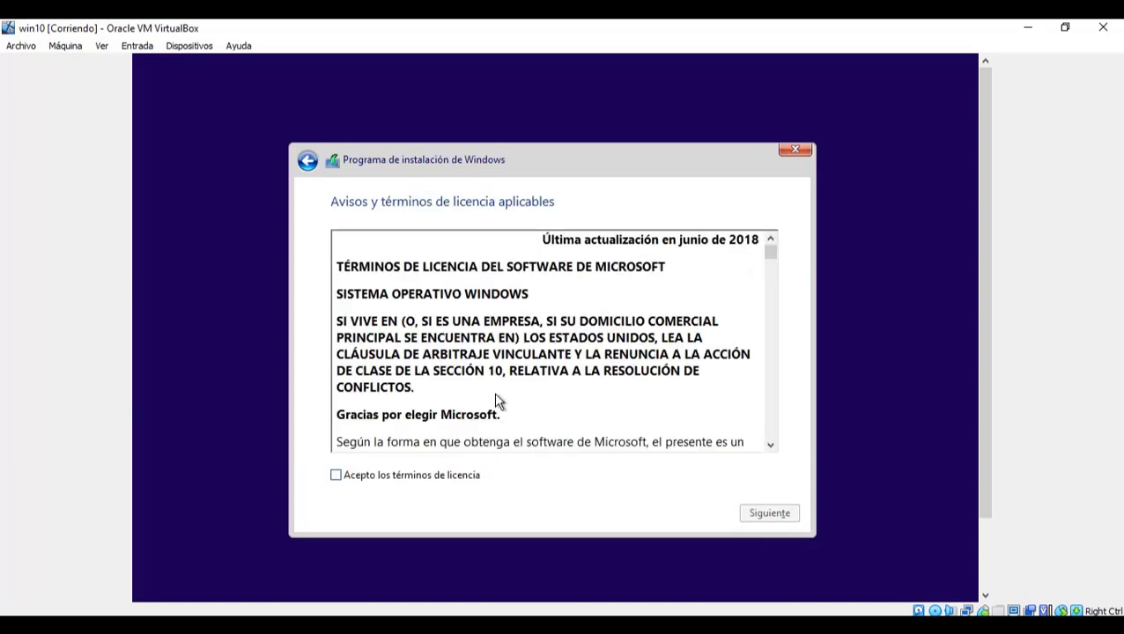
# Accept the Windows license terms and choose the custom installation, Personalizada: instalar solo Windows (avanzado)
pyautogui.scroll(-5, 495, 401)
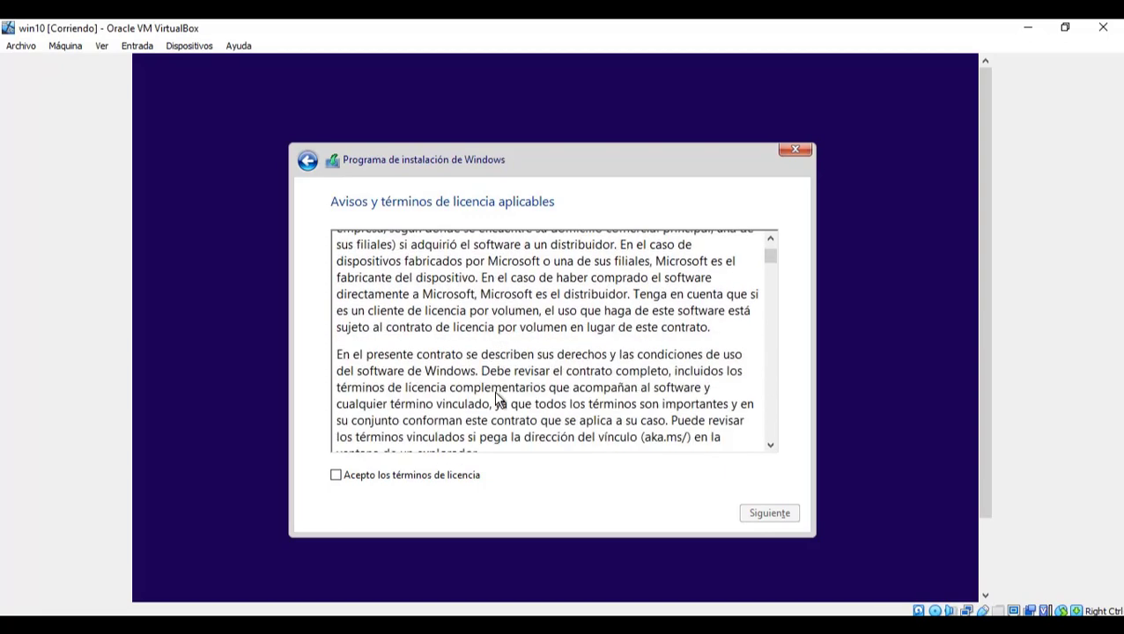
pyautogui.click(409, 476)
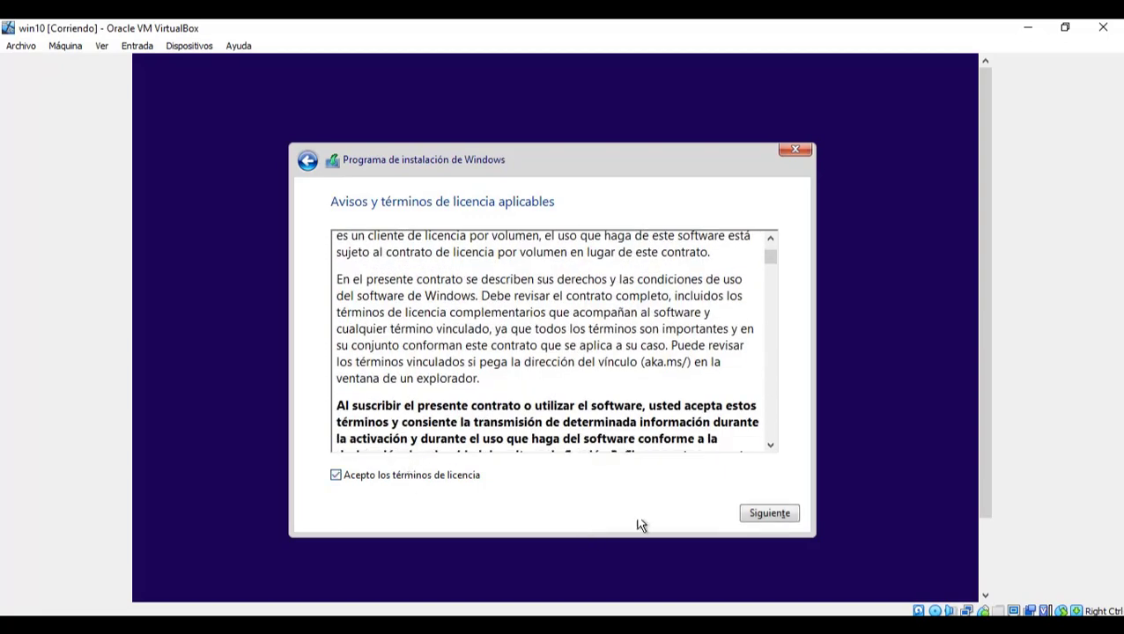
pyautogui.click(745, 512)
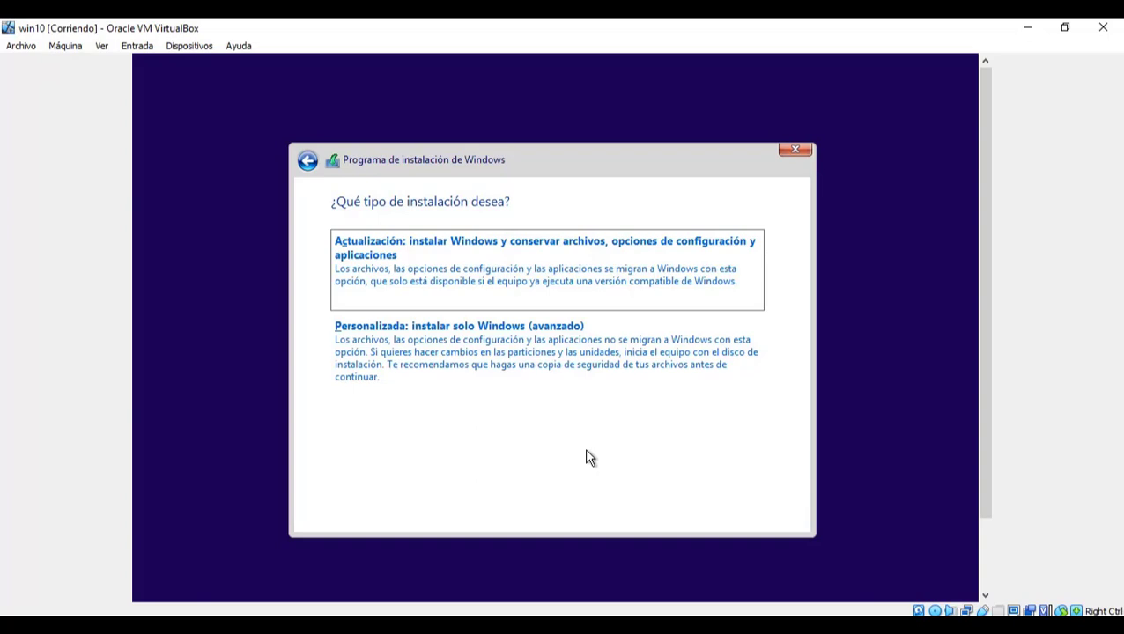
pyautogui.click(435, 353)
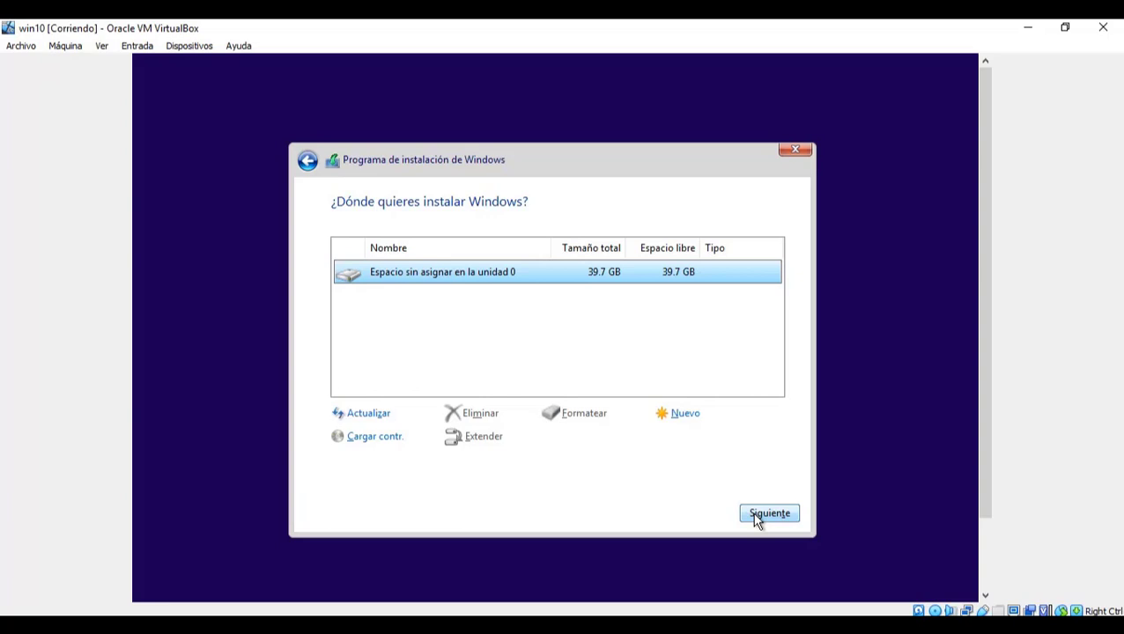
# Install Windows on the unallocated space of drive 0 (Espacio sin asignar en la unidad 0) and restart the machine immediately once files are copied
pyautogui.click(406, 280)
pyautogui.click(754, 513)
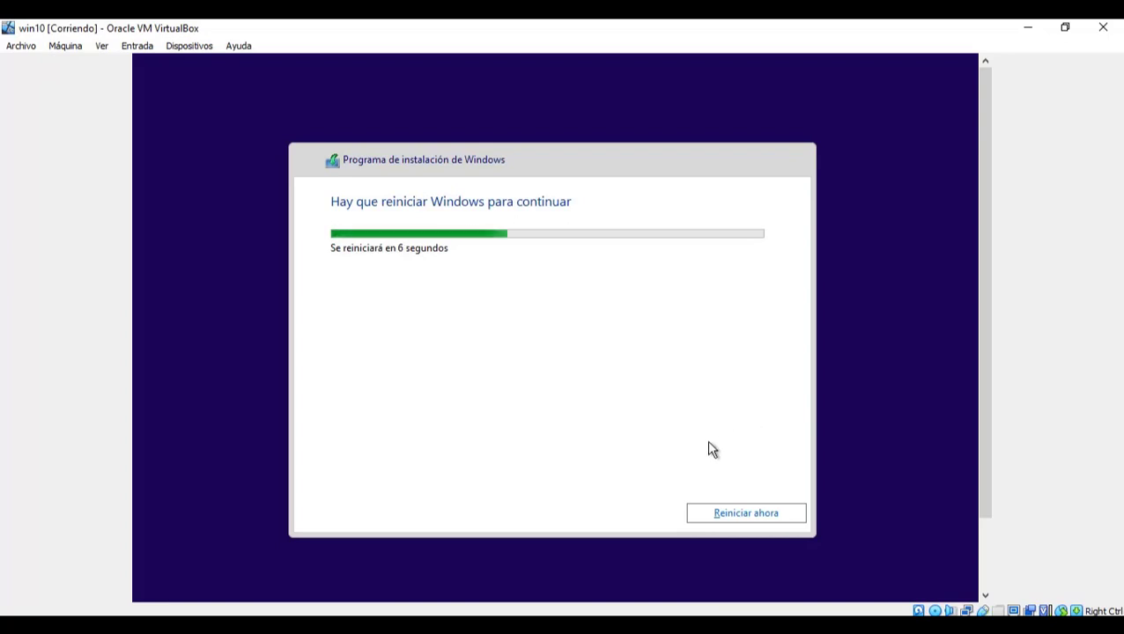
pyautogui.click(718, 518)
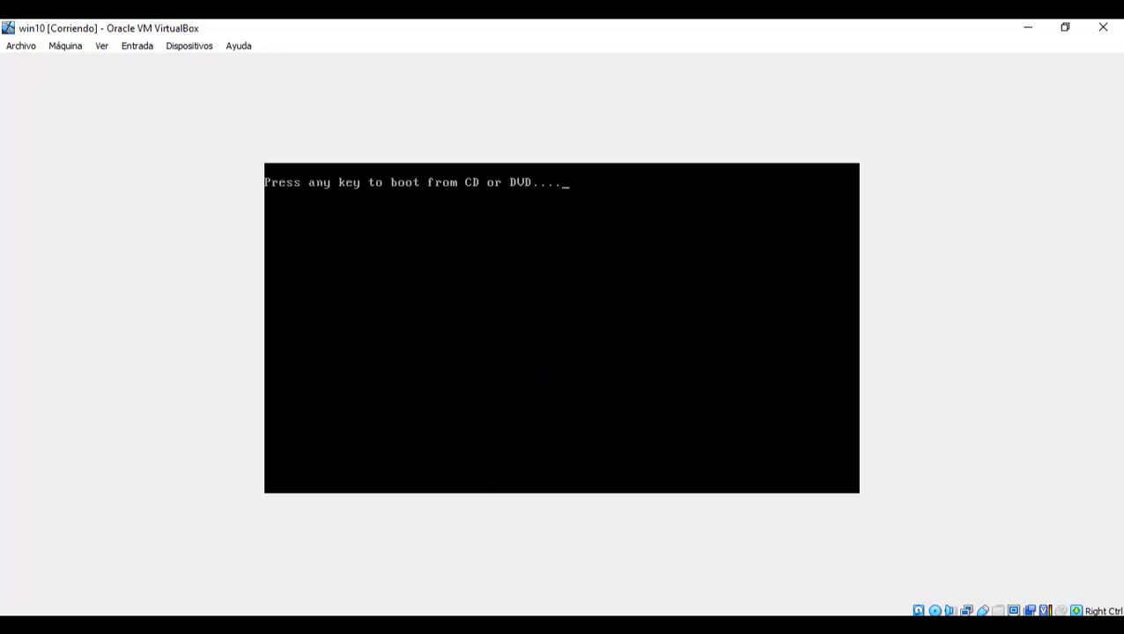
pyautogui.press('Return')
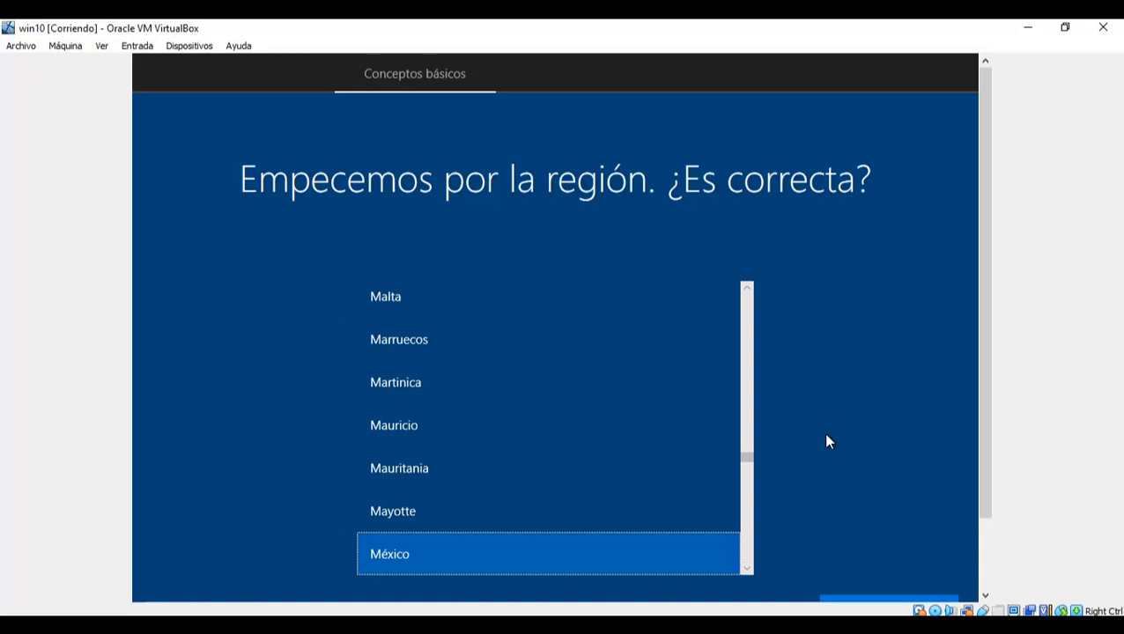
# Confirm México as the region and Latinoamericano as the keyboard layout, and skip adding a second keyboard layout
pyautogui.moveTo(985, 377); pyautogui.dragTo(988, 446)
pyautogui.click(889, 546)
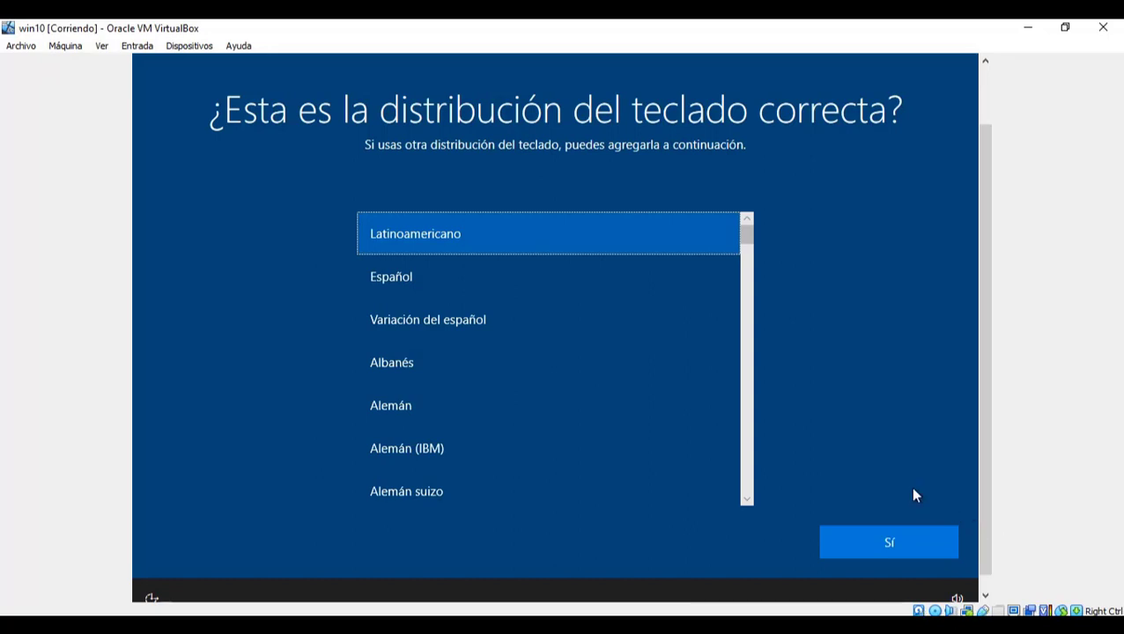
pyautogui.click(887, 543)
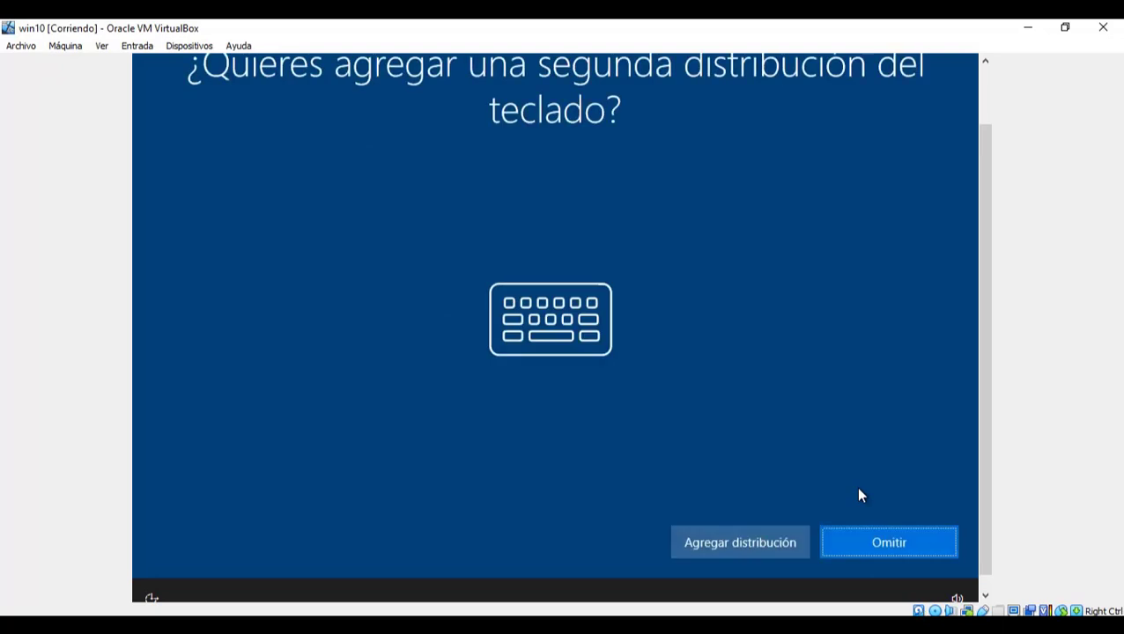
pyautogui.click(837, 544)
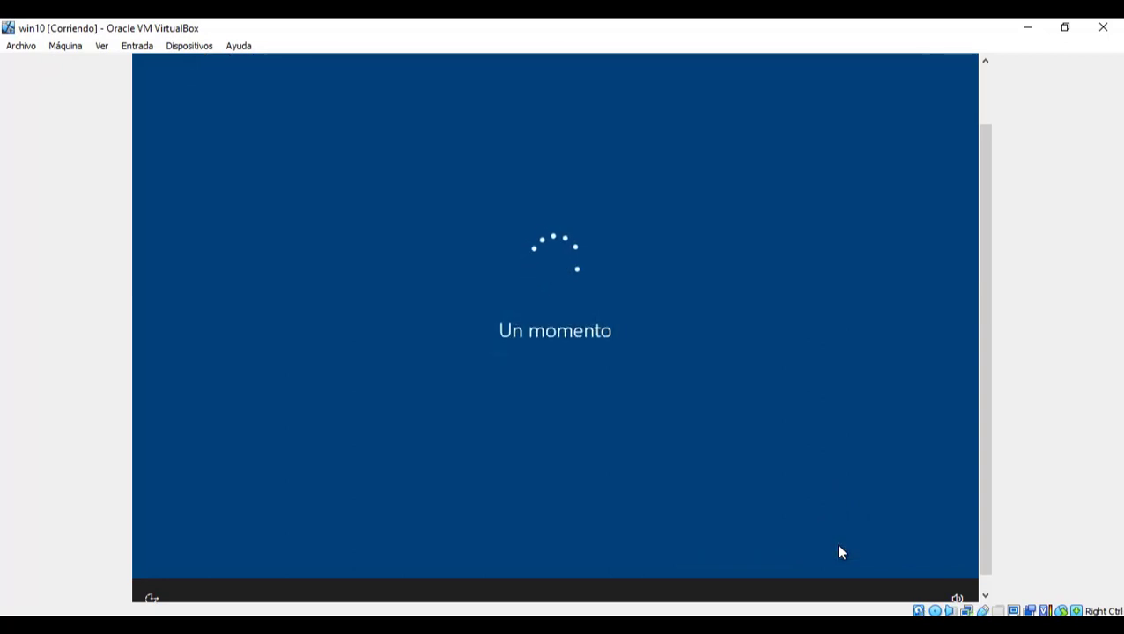